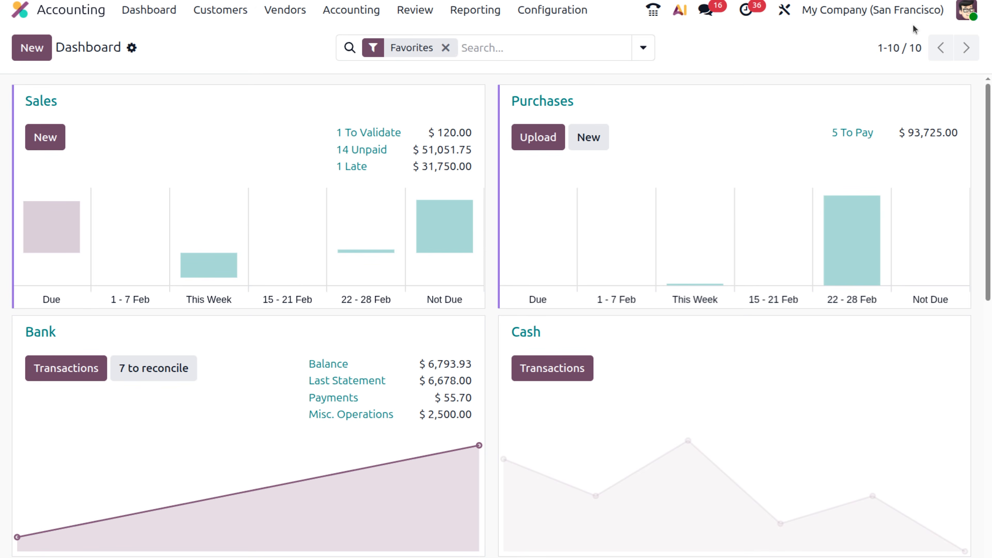
- Open the list of customer invoices
{"action": "left_click", "coordinate": [249, 15]}
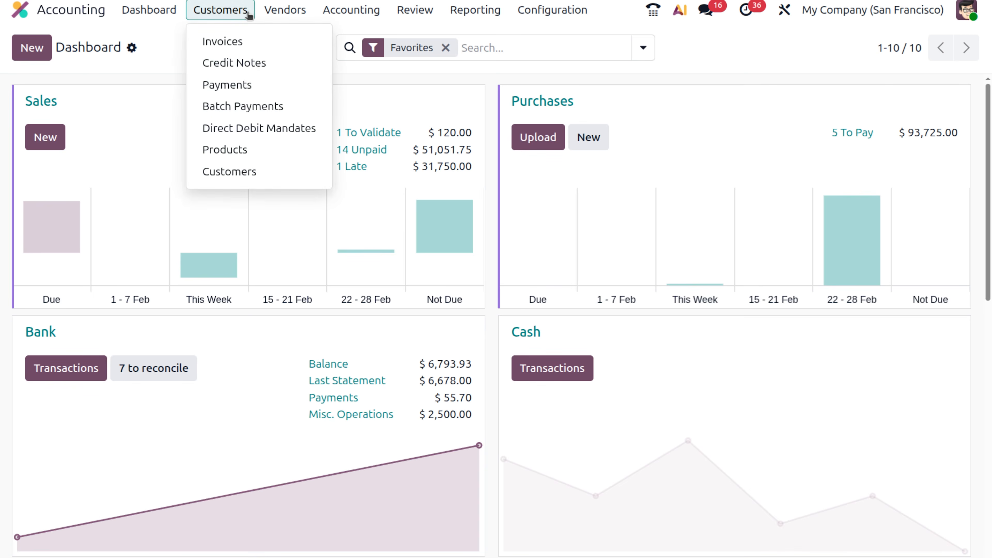
{"action": "mouse_move", "coordinate": [307, 12]}
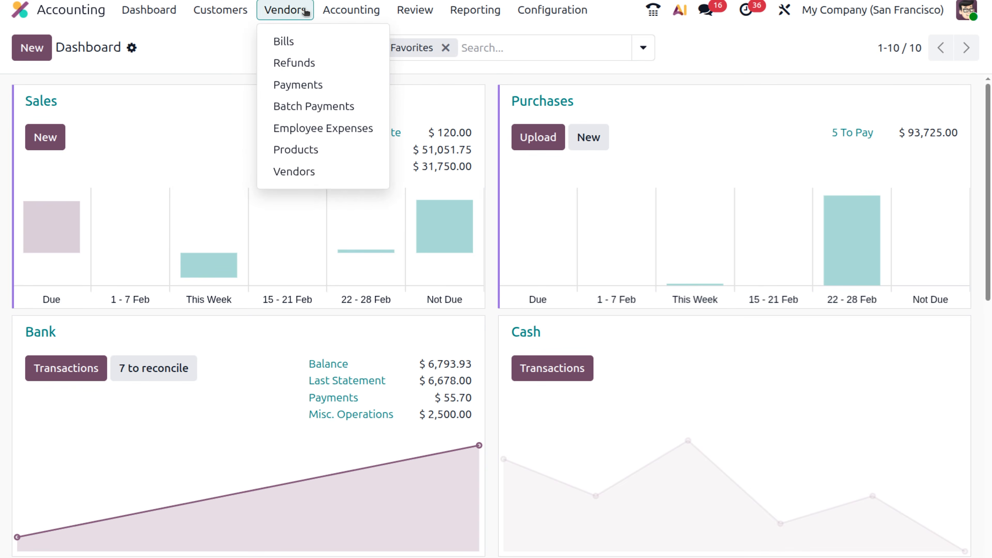
{"action": "mouse_move", "coordinate": [236, 16]}
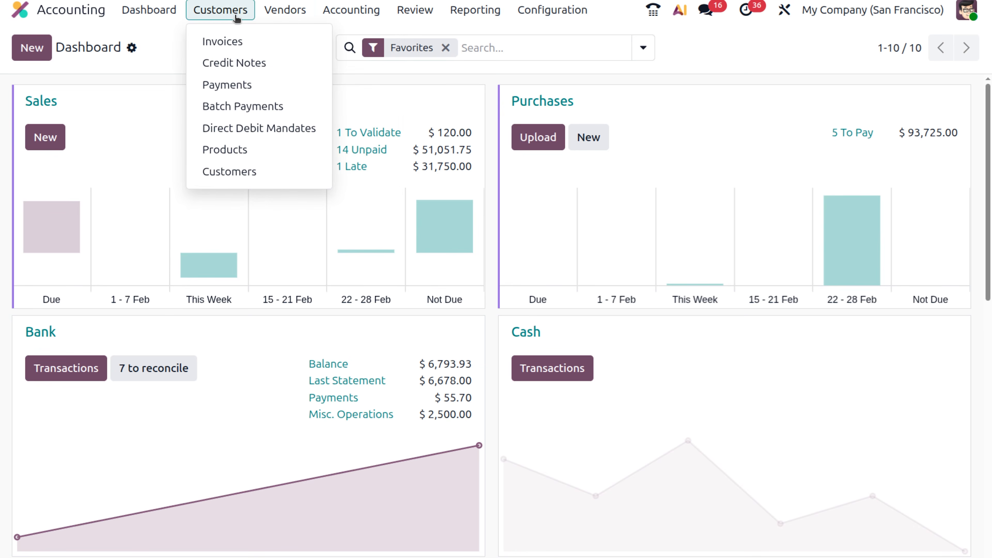
{"action": "left_click", "coordinate": [242, 45]}
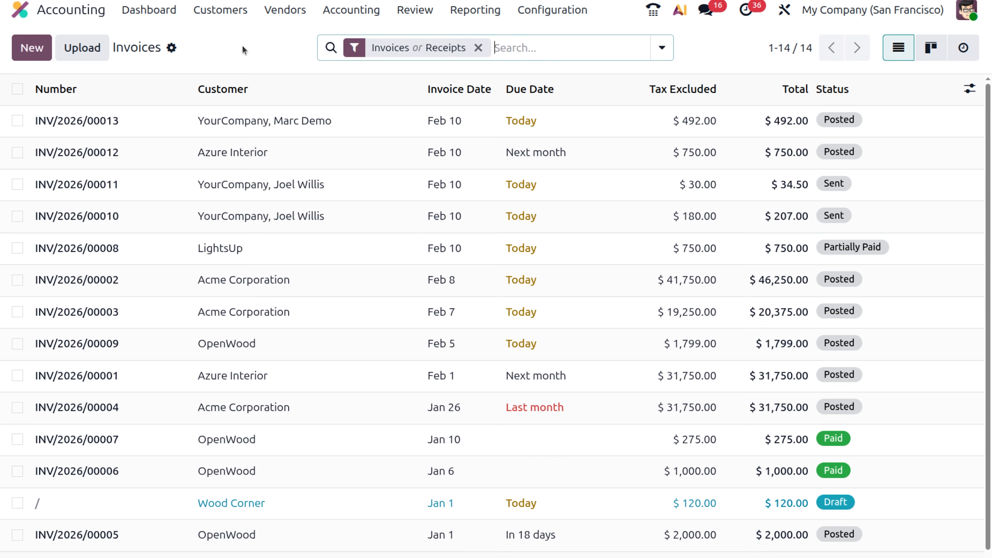
- Register one payment with Group Payments enabled for the two customer invoices in Sent status, and validate that payment
{"action": "left_click", "coordinate": [18, 184]}
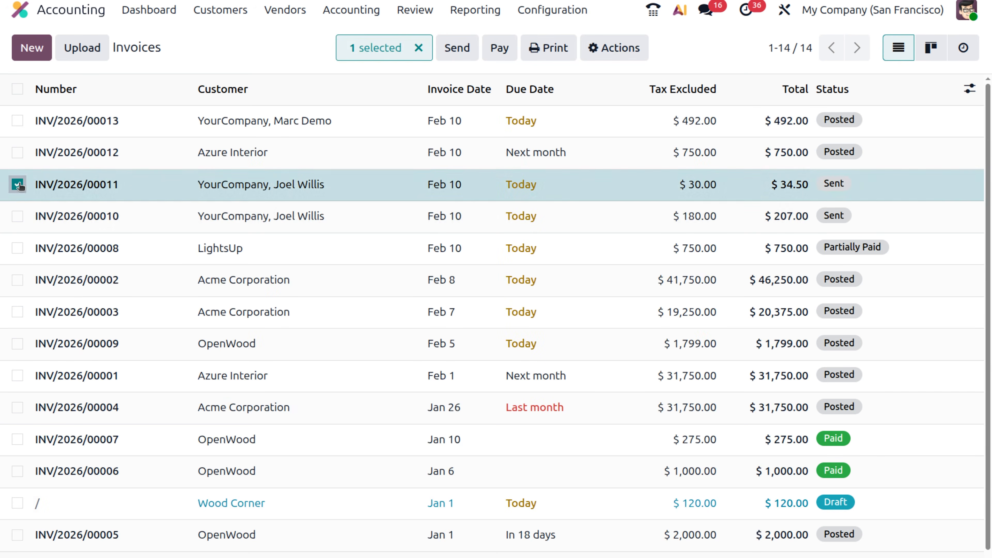
{"action": "left_click", "coordinate": [17, 217]}
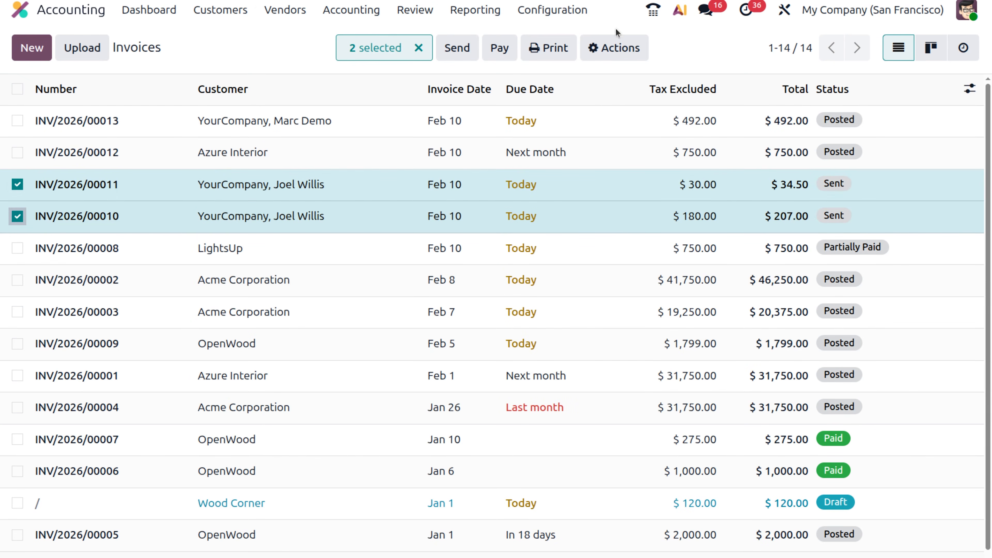
{"action": "left_click", "coordinate": [500, 48]}
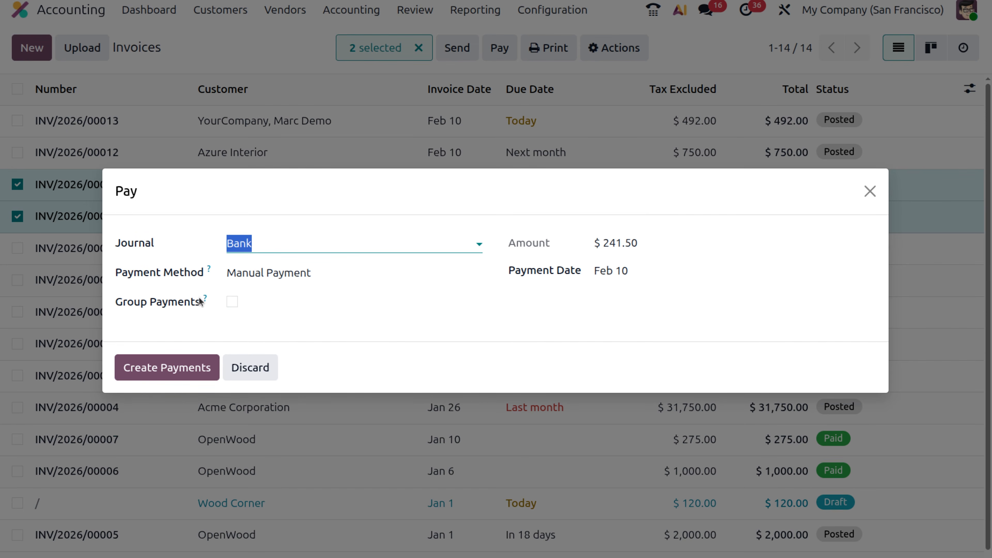
{"action": "mouse_move", "coordinate": [206, 303]}
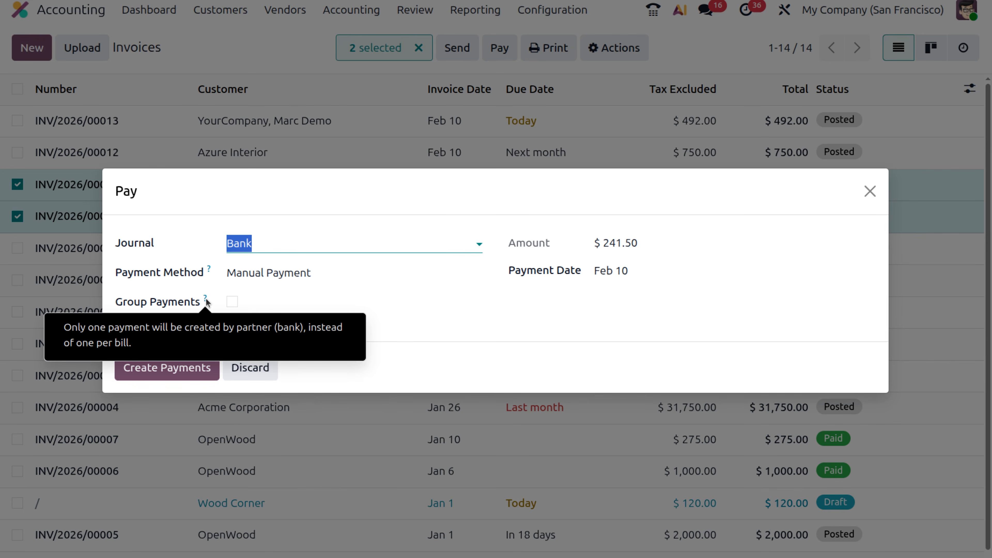
{"action": "left_click", "coordinate": [233, 302]}
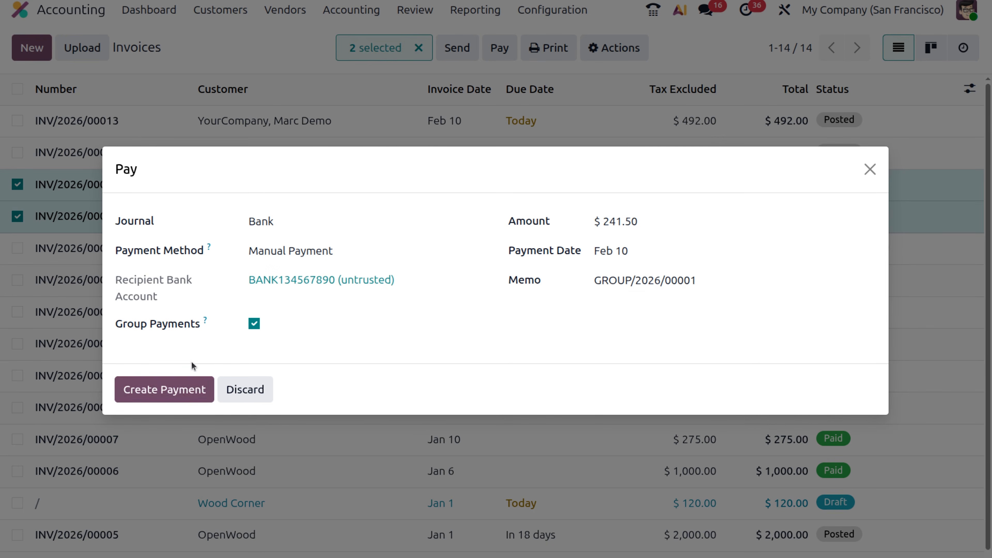
{"action": "left_click", "coordinate": [199, 392]}
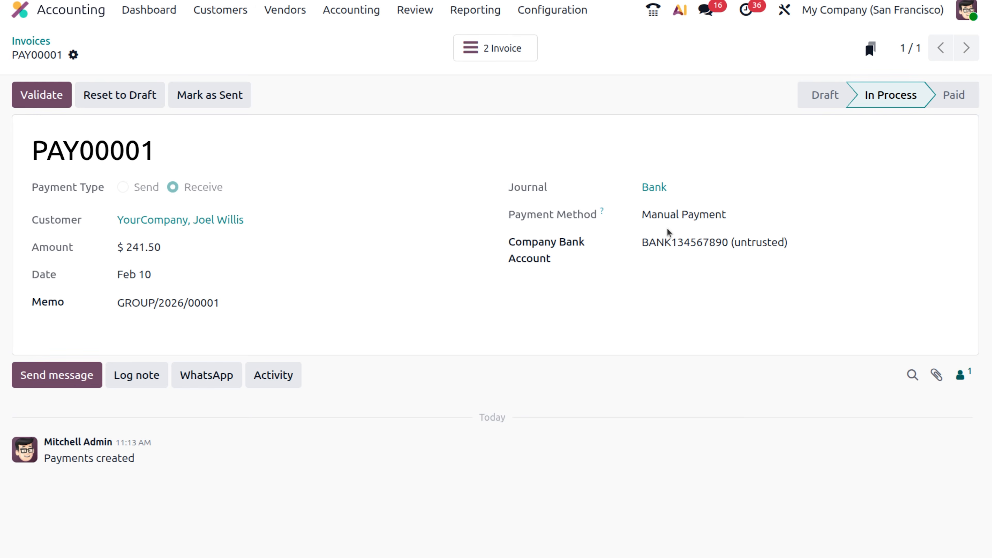
{"action": "left_click", "coordinate": [43, 96]}
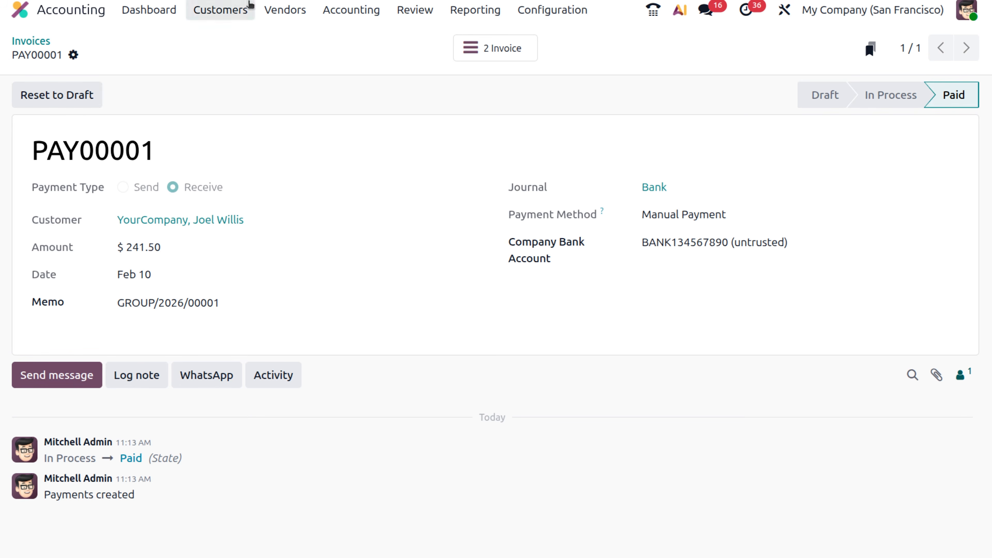
- Check the Batch Payments option under Customer Payments in the accounting configuration settings
{"action": "left_click", "coordinate": [238, 8]}
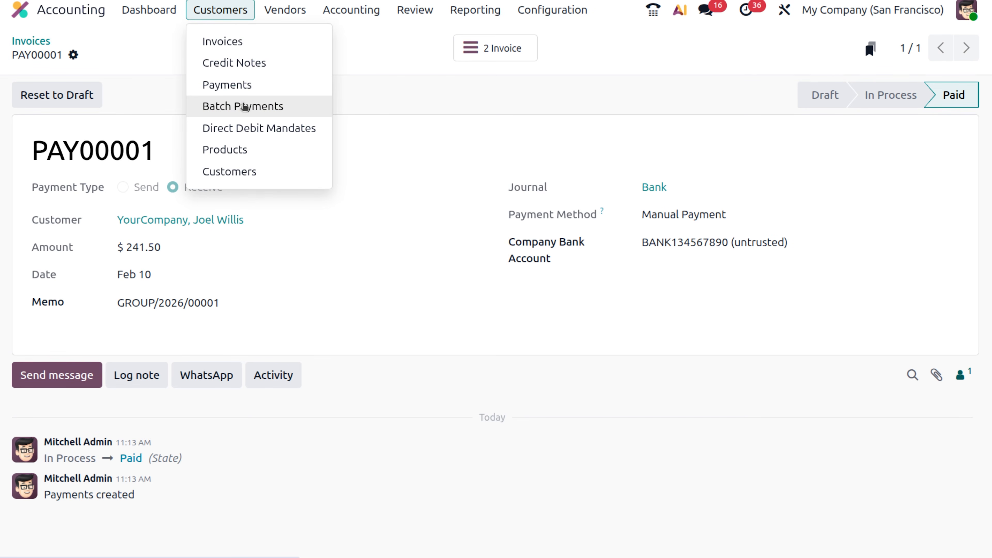
{"action": "mouse_move", "coordinate": [565, 20]}
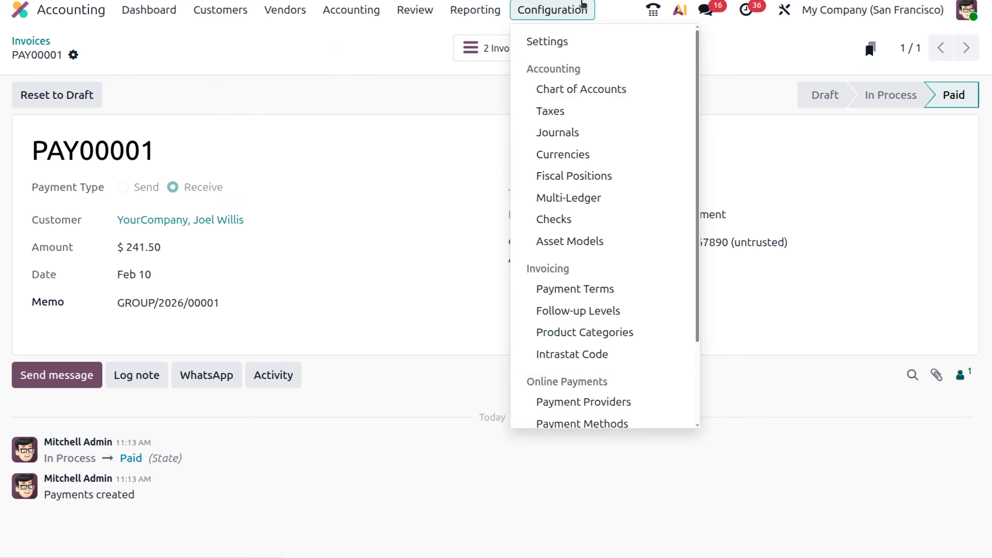
{"action": "left_click", "coordinate": [562, 43]}
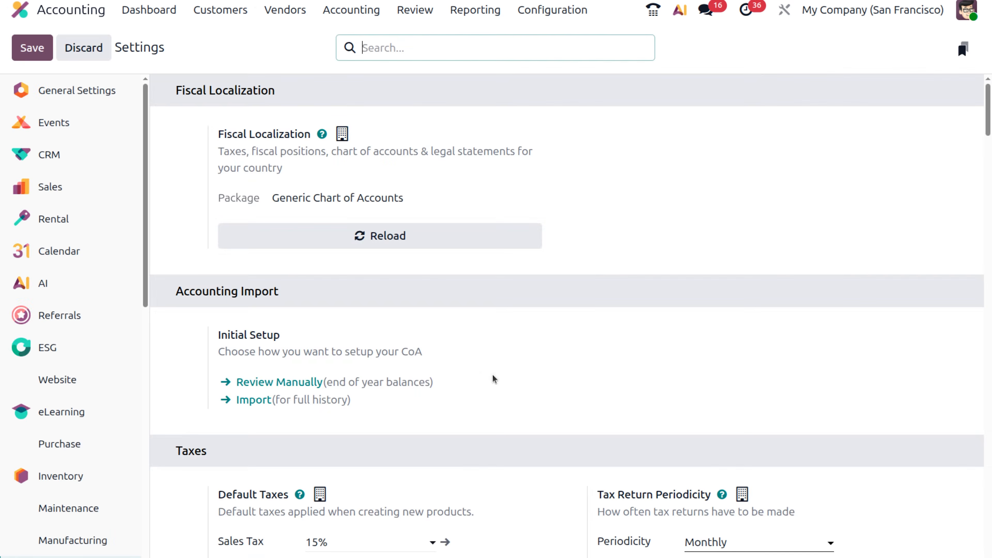
{"action": "scroll", "coordinate": [493, 379], "scroll_direction": "down", "scroll_amount": 10}
{"action": "scroll", "coordinate": [493, 374], "scroll_direction": "down", "scroll_amount": 10}
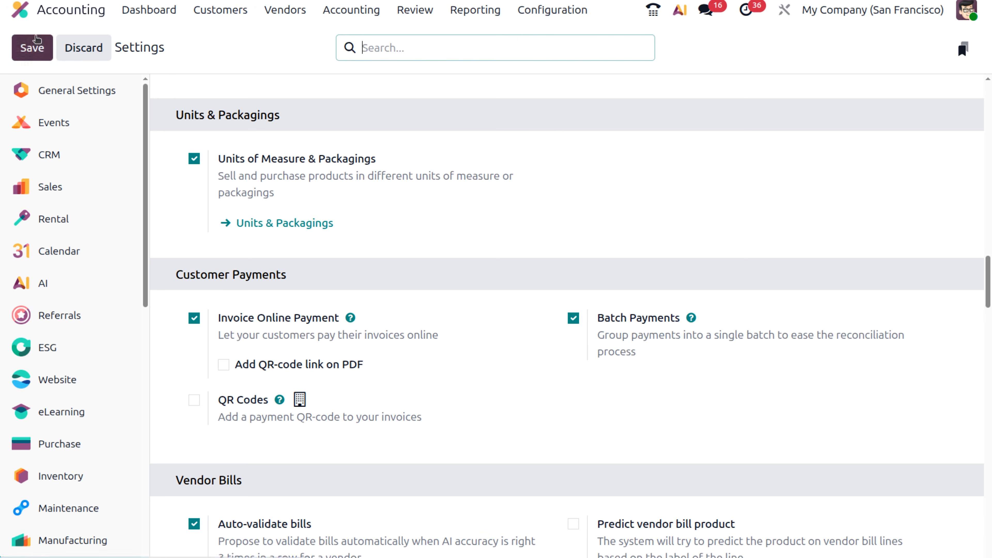
- Create a batch from the two In Process customer payments of $34.70 and $21.00, and try to validate it
{"action": "left_click", "coordinate": [288, 11]}
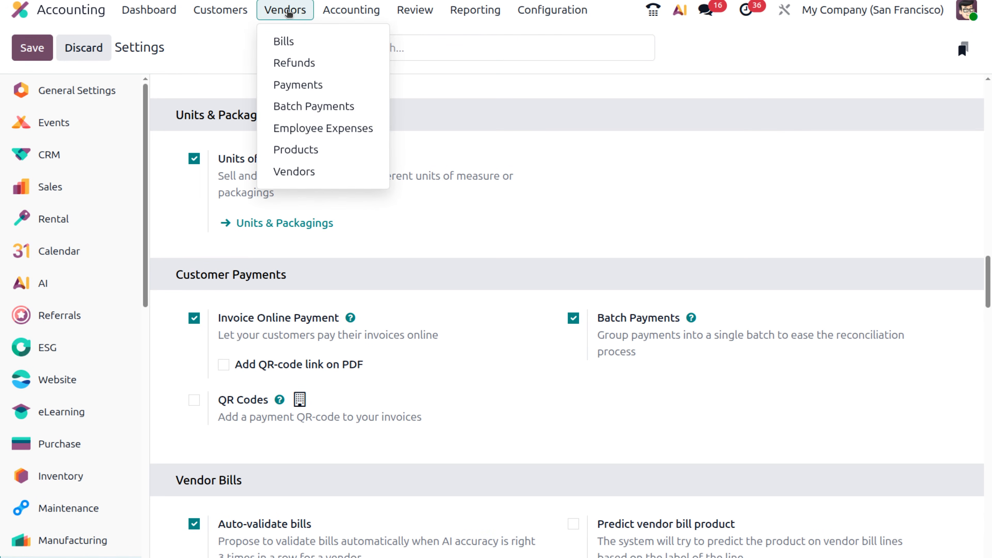
{"action": "mouse_move", "coordinate": [236, 10]}
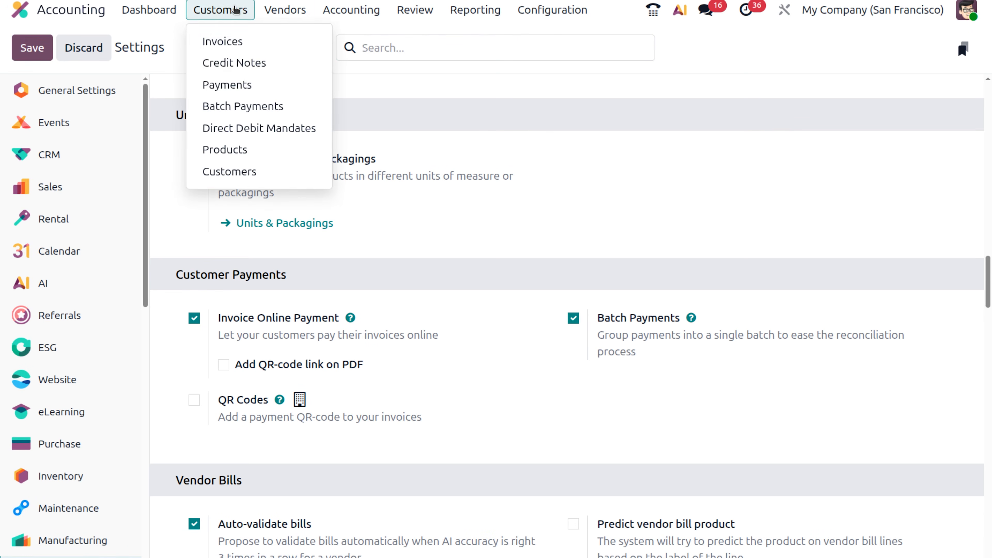
{"action": "left_click", "coordinate": [251, 86]}
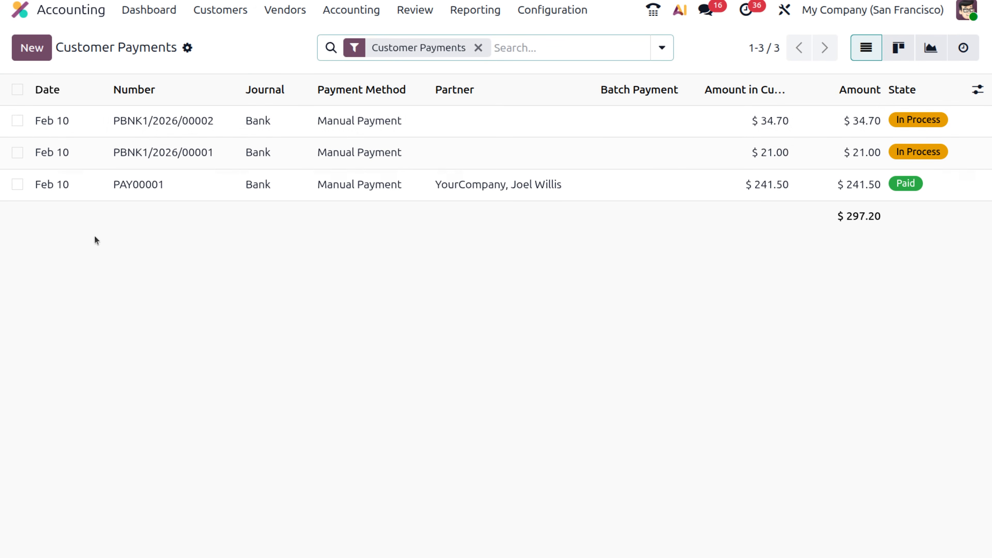
{"action": "left_click", "coordinate": [17, 121]}
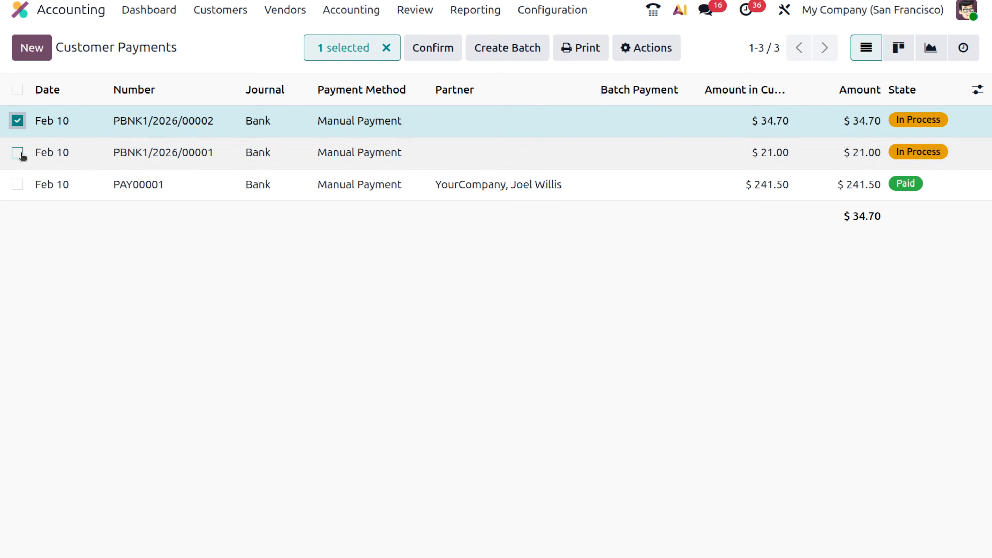
{"action": "left_click", "coordinate": [17, 154]}
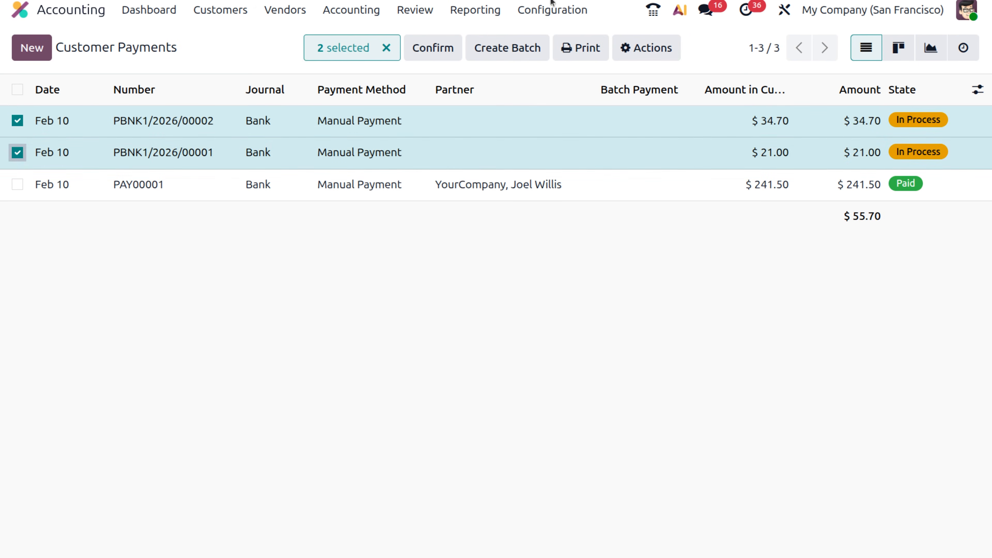
{"action": "left_click", "coordinate": [529, 45]}
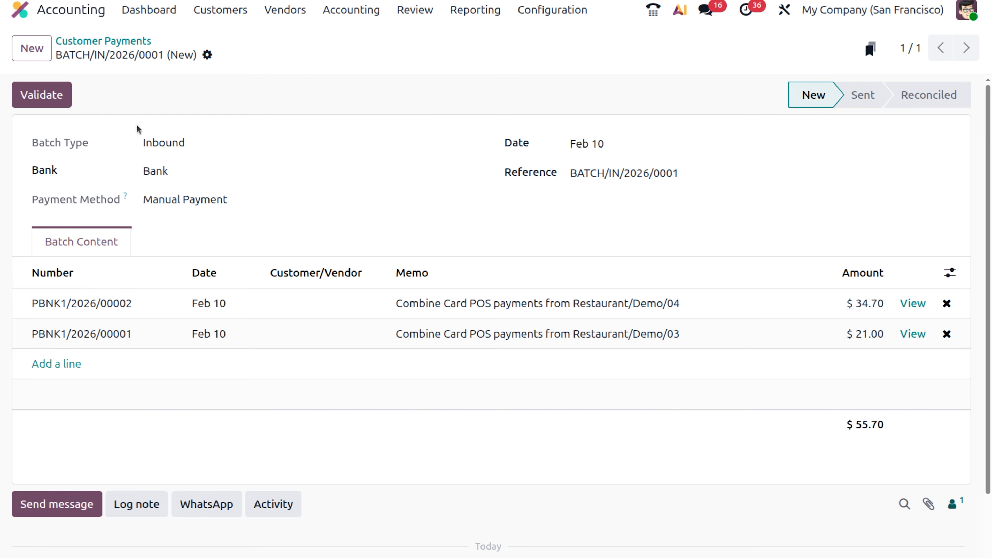
{"action": "left_click", "coordinate": [42, 100]}
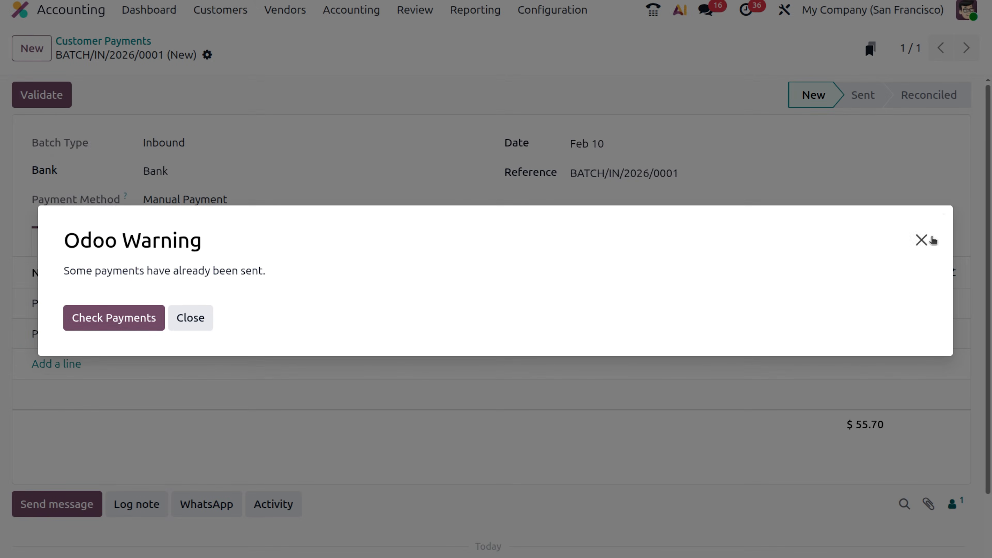
{"action": "left_click", "coordinate": [922, 243]}
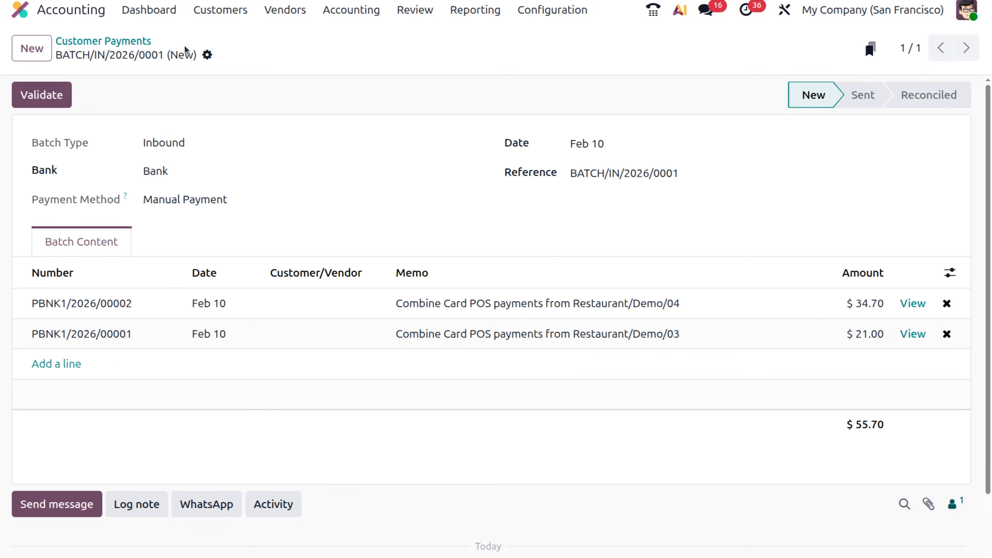
- Create a customer payment of $200 for the first suggested customer and confirm it
{"action": "left_click", "coordinate": [95, 40]}
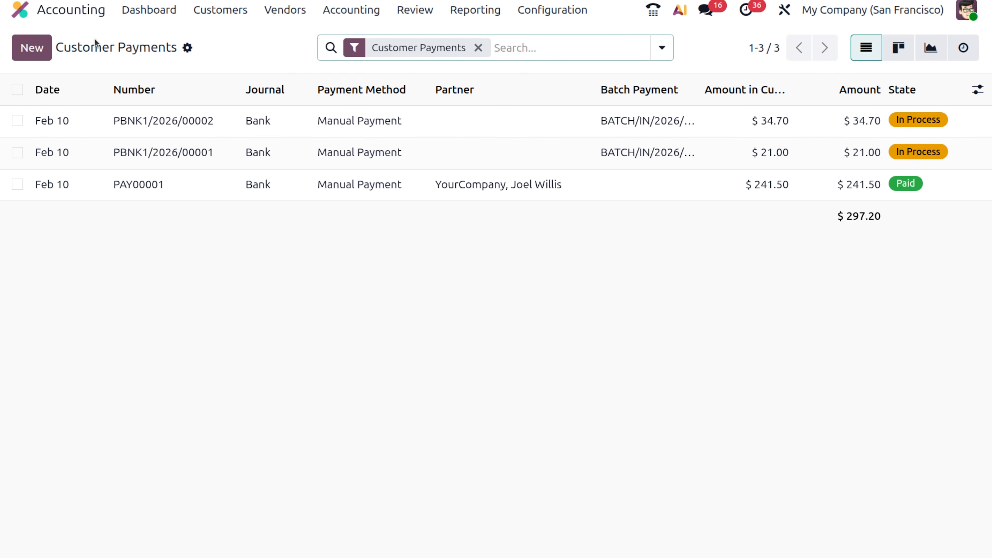
{"action": "left_click", "coordinate": [30, 50]}
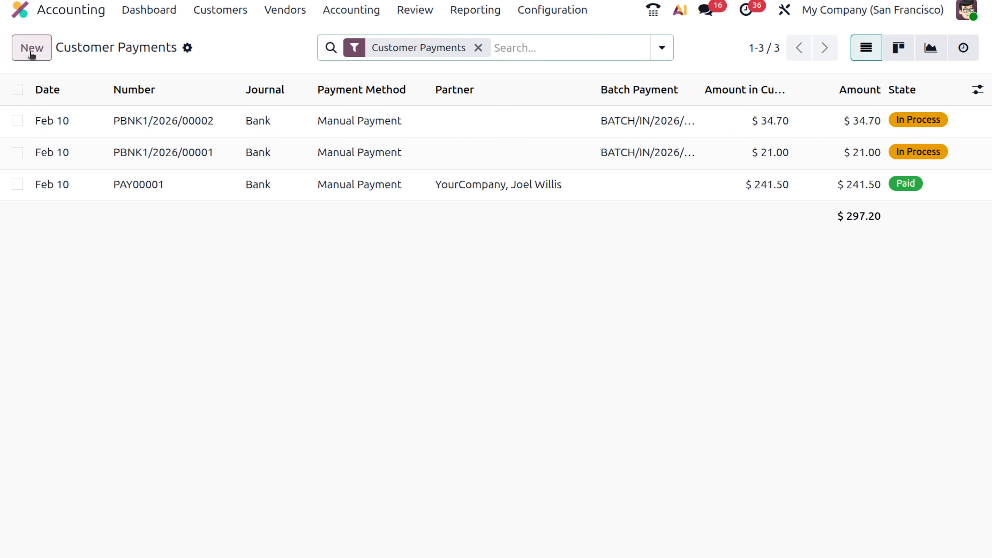
{"action": "left_click", "coordinate": [165, 228]}
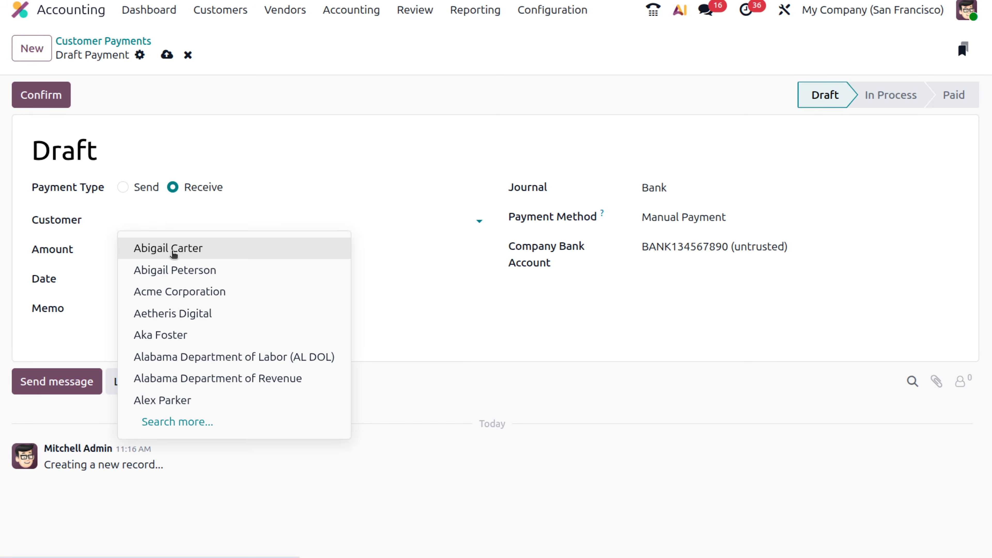
{"action": "left_click", "coordinate": [171, 251]}
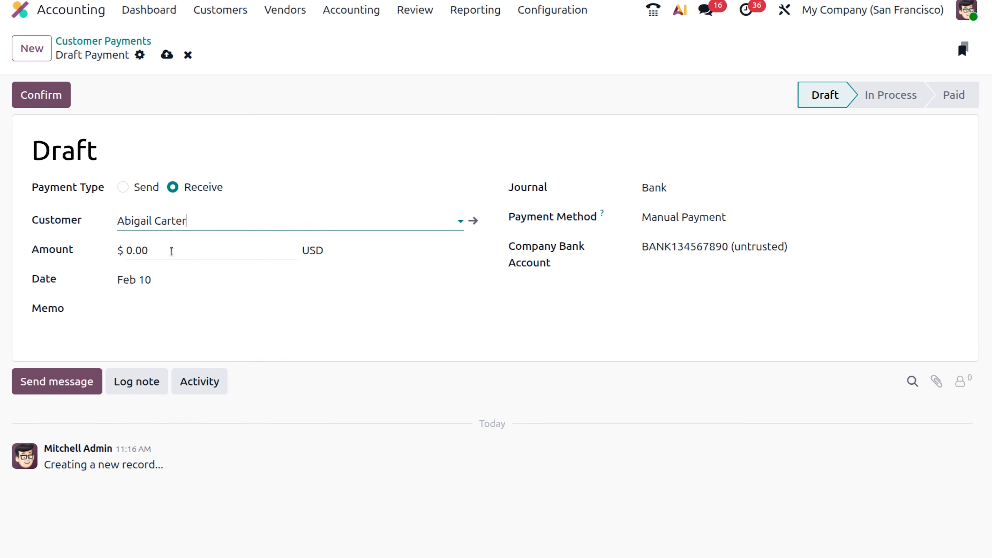
{"action": "left_click", "coordinate": [171, 251]}
{"action": "key", "text": "BackSpace"}
{"action": "type", "text": "200"}
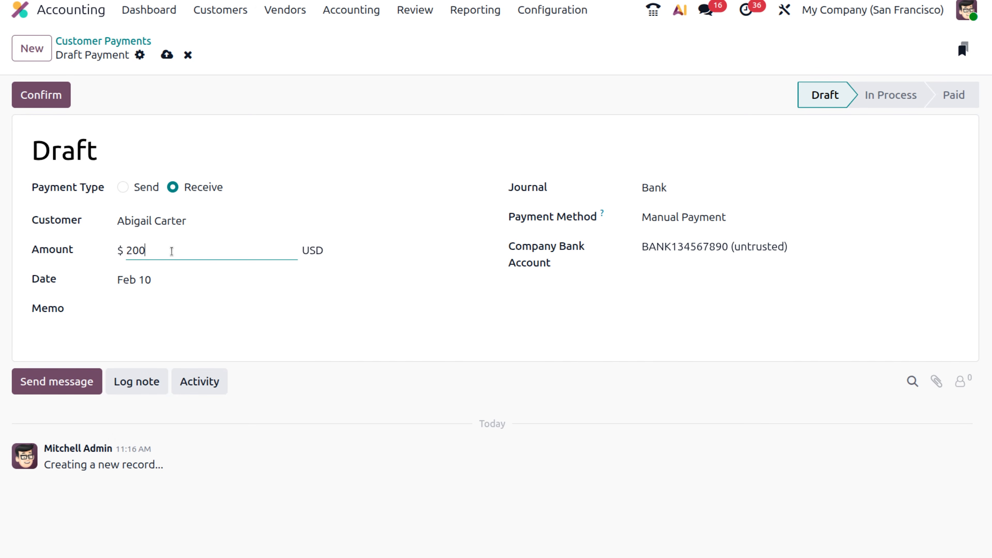
{"action": "left_click", "coordinate": [38, 98]}
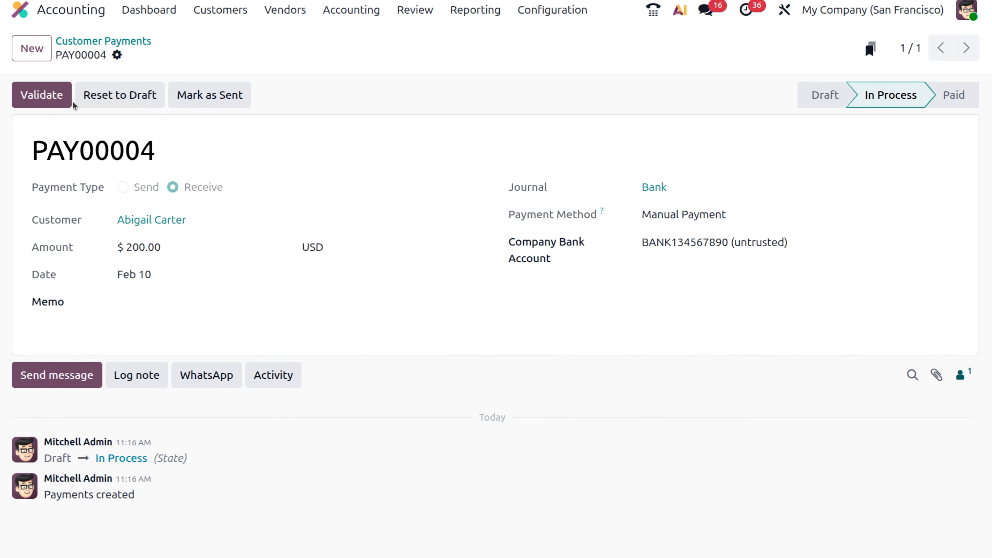
- Create another customer payment of $100 for the fifth suggested customer and confirm it
{"action": "left_click", "coordinate": [37, 44]}
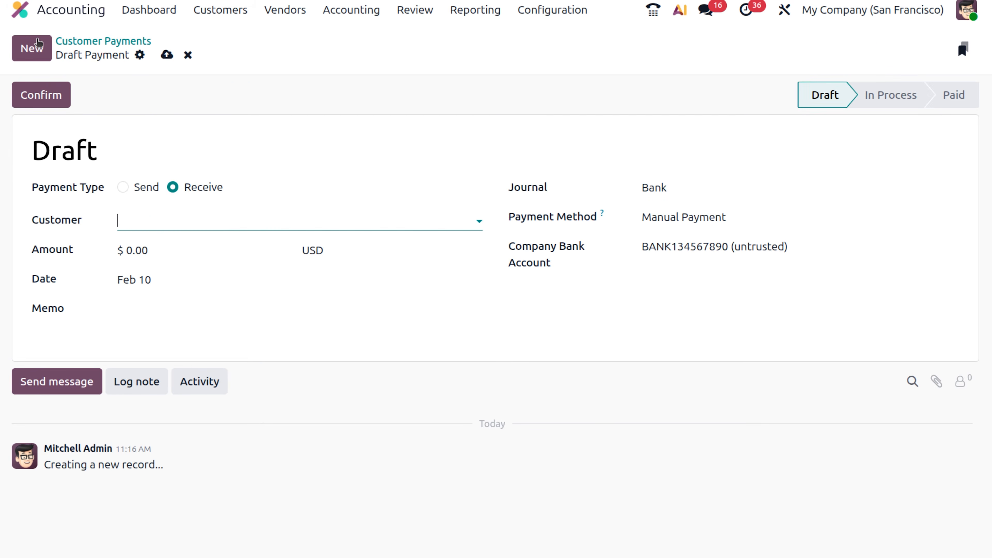
{"action": "left_click", "coordinate": [157, 234]}
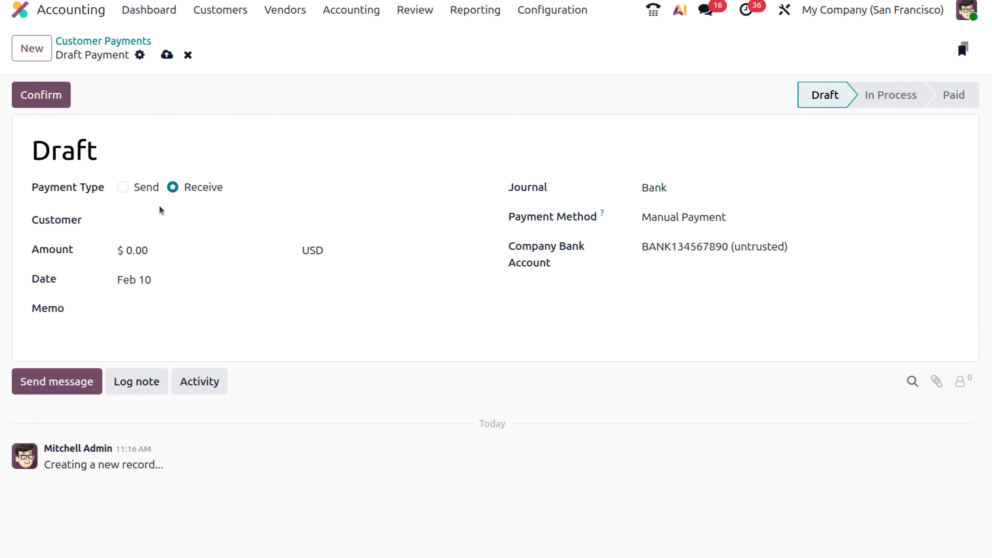
{"action": "left_click", "coordinate": [159, 222]}
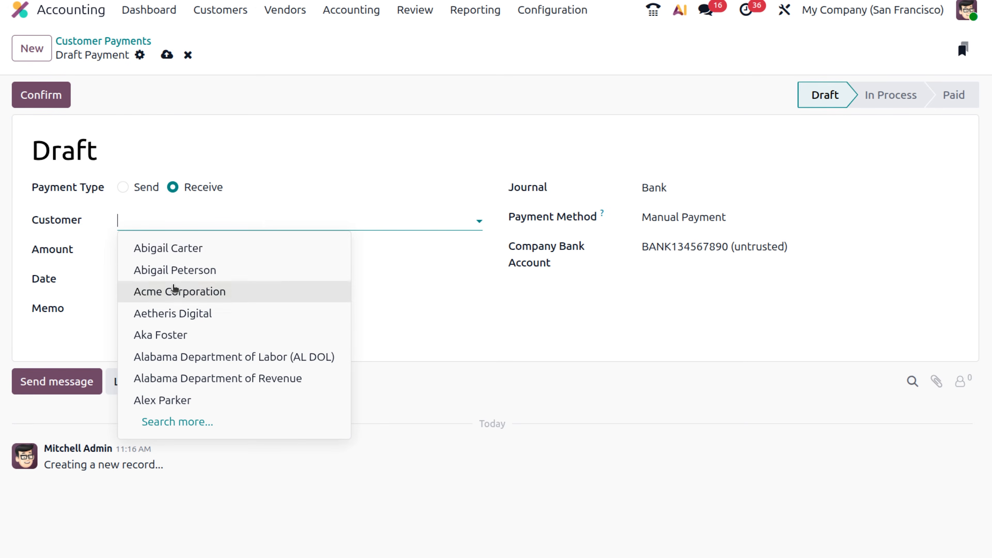
{"action": "left_click", "coordinate": [194, 335]}
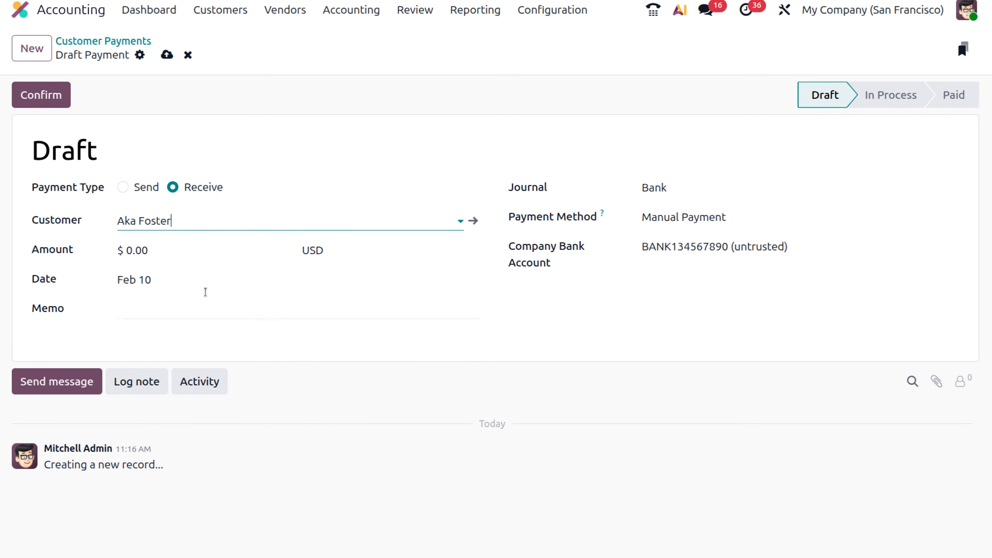
{"action": "left_click", "coordinate": [167, 252]}
{"action": "key", "text": "BackSpace"}
{"action": "type", "text": "100"}
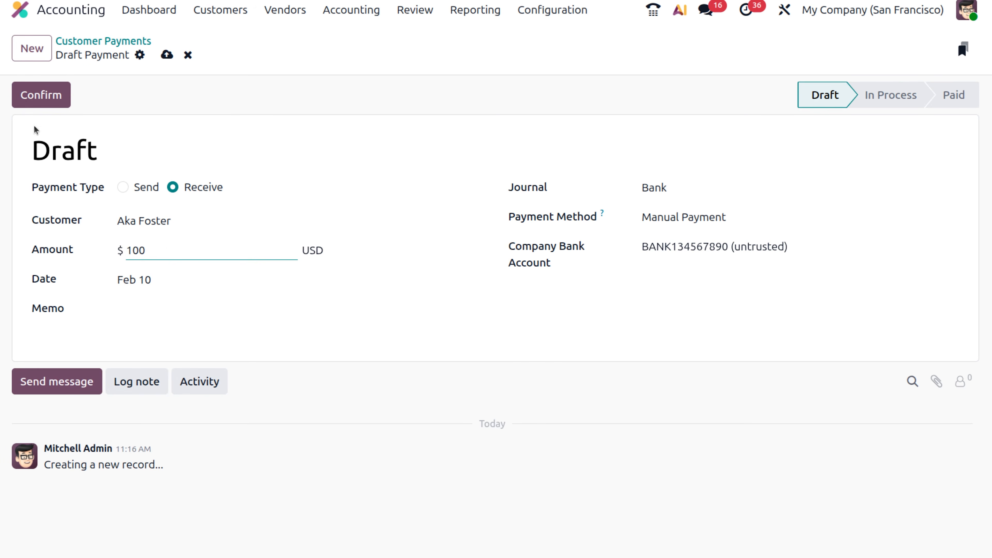
{"action": "left_click", "coordinate": [57, 100]}
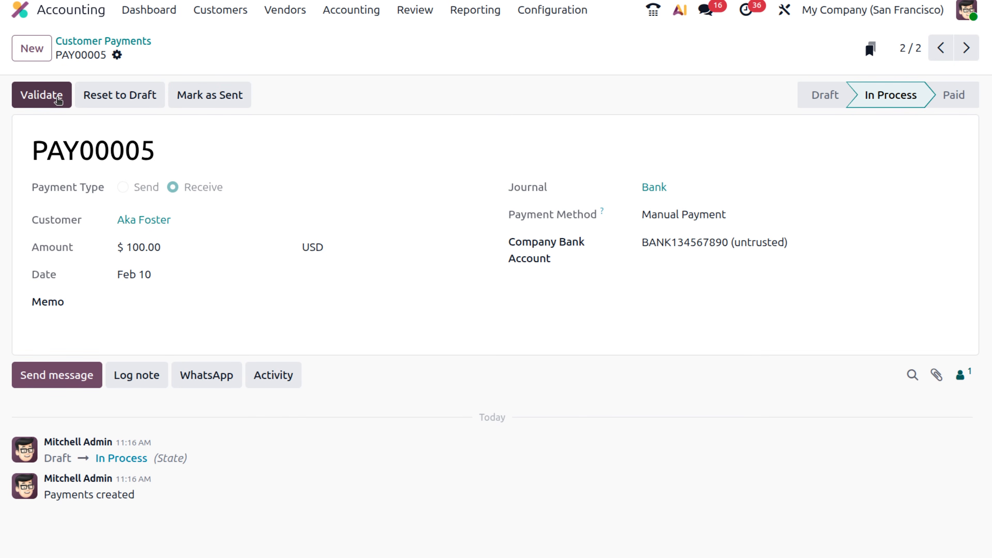
- Create a batch from the two In Process customer payments of $100 and $200, and validate it
{"action": "left_click", "coordinate": [79, 41]}
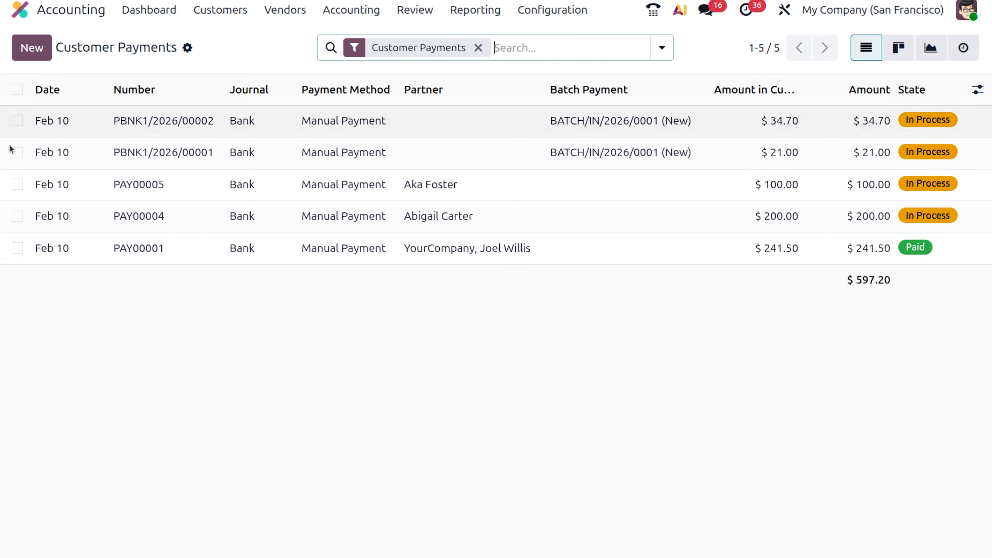
{"action": "left_click", "coordinate": [17, 184]}
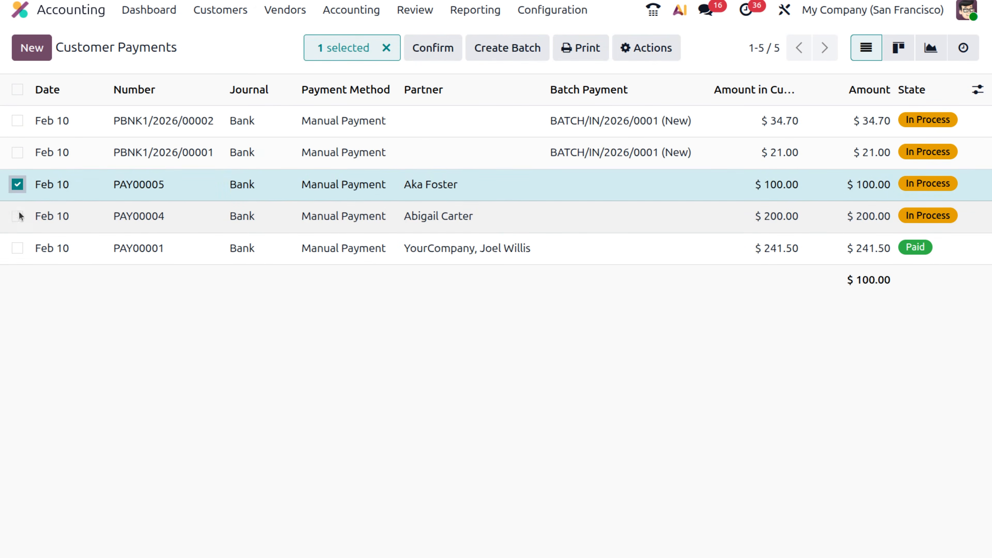
{"action": "left_click", "coordinate": [17, 216]}
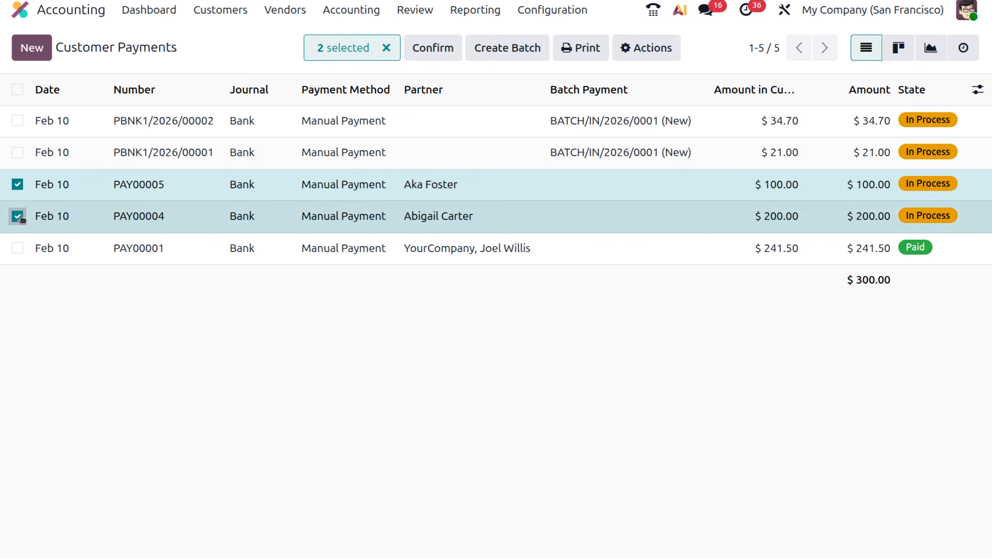
{"action": "left_click", "coordinate": [523, 51]}
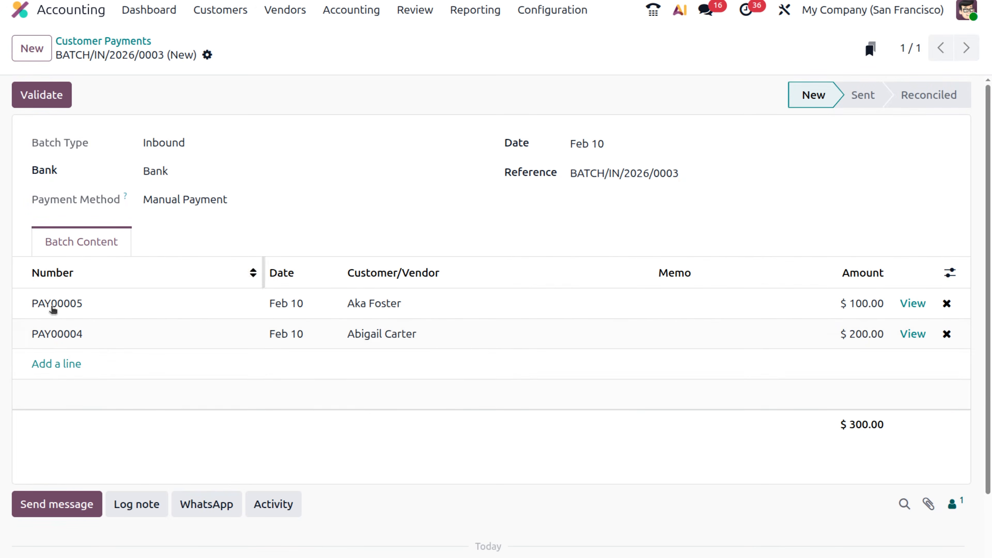
{"action": "left_click", "coordinate": [46, 99]}
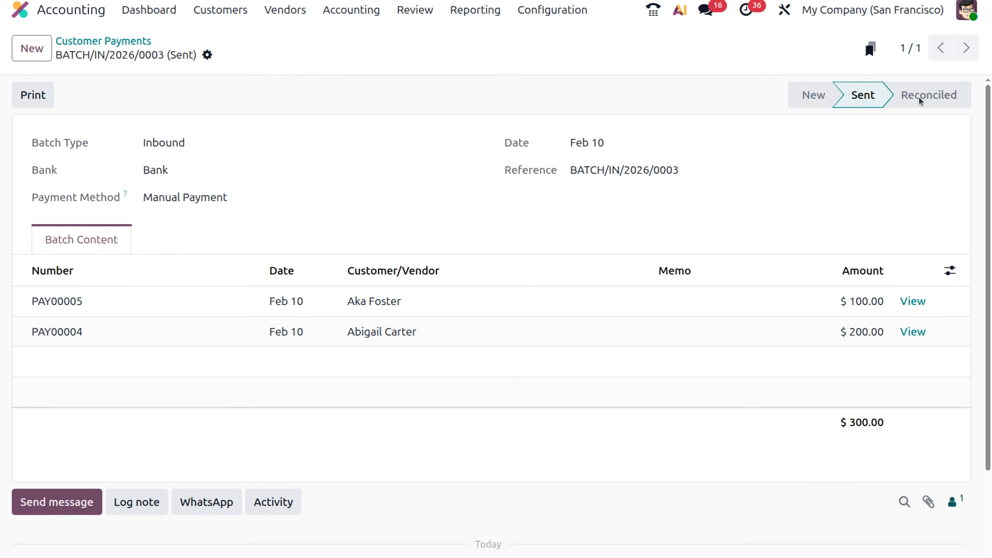
- Open the $300 Sent batch from the customer batch payments list to review its contents
{"action": "left_click", "coordinate": [237, 12]}
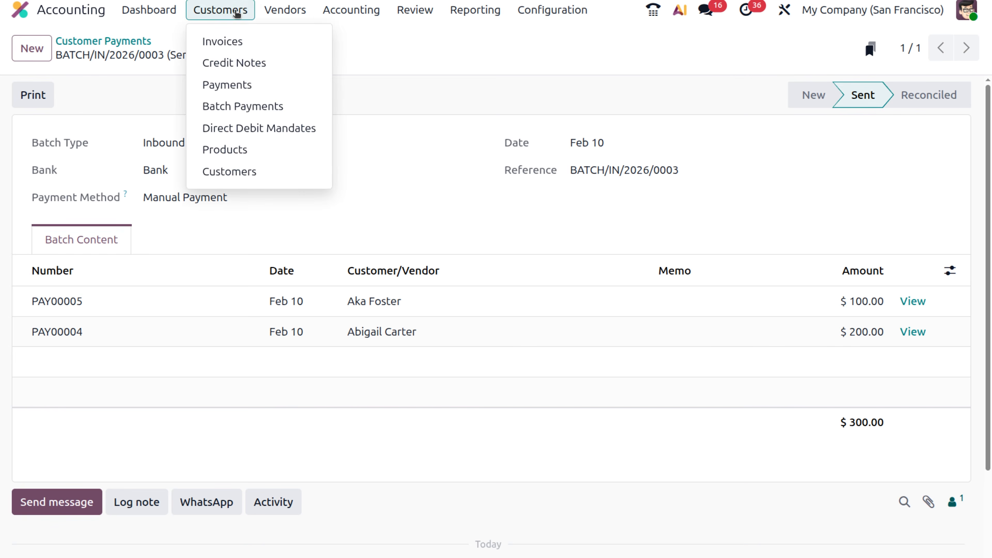
{"action": "left_click", "coordinate": [257, 106]}
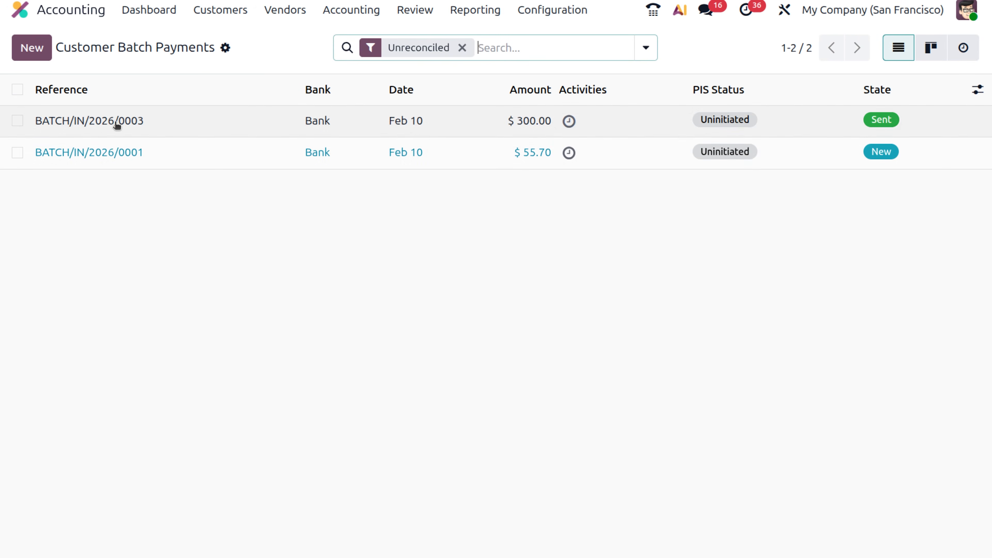
{"action": "left_click", "coordinate": [116, 124]}
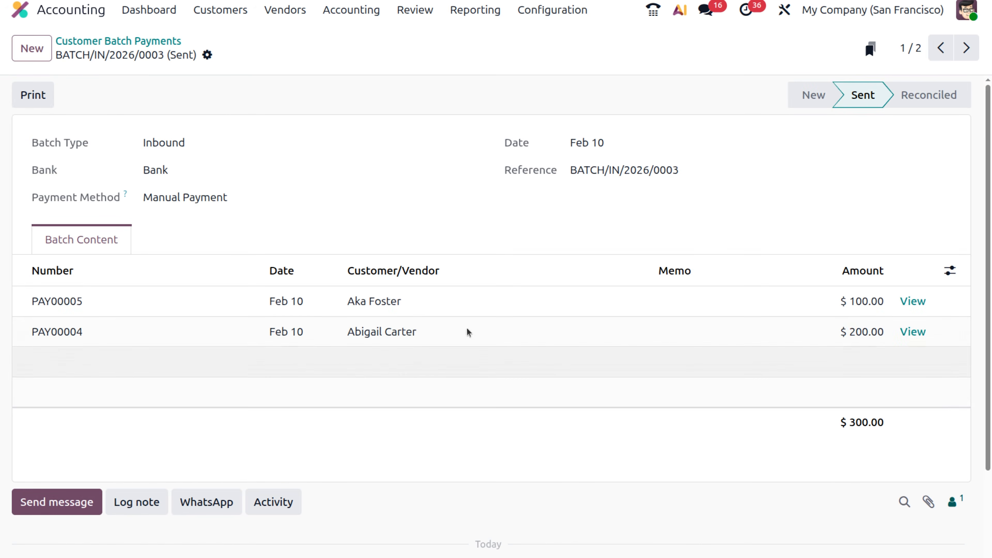